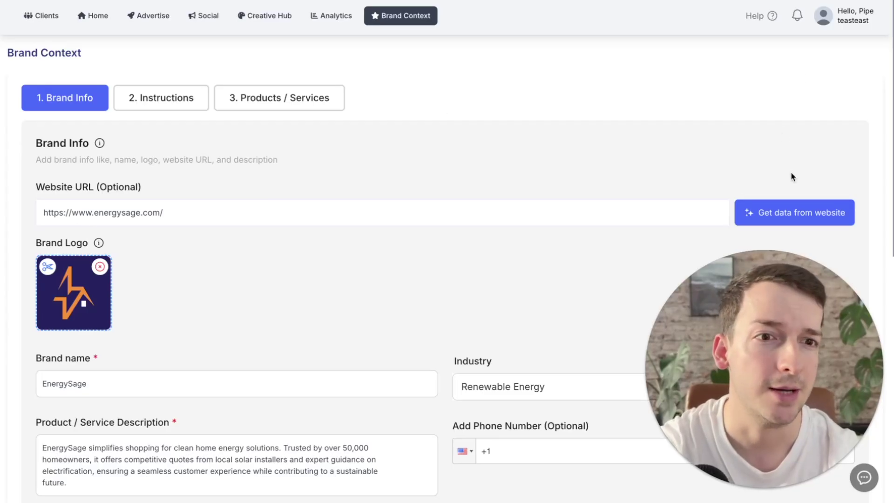
Step: Scroll through the EnergySage brand info and move on to the 2. Instructions step
scroll(619, 256, down, 8)
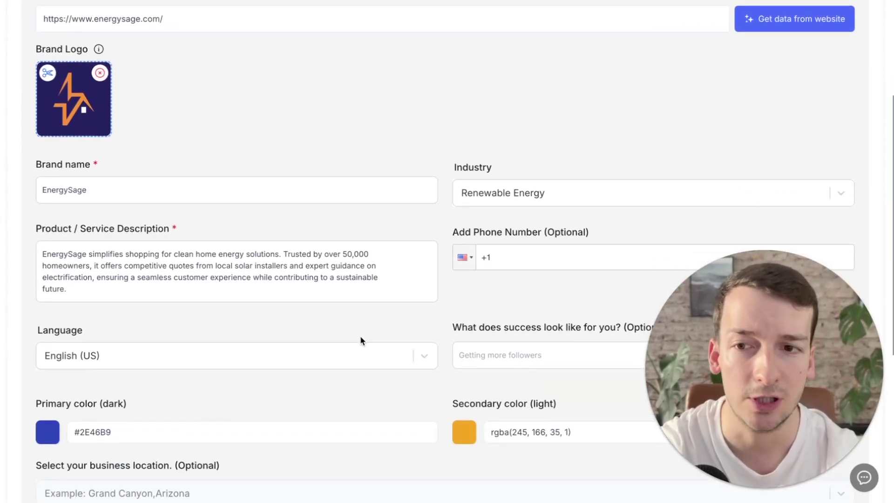
scroll(336, 365, up, 8)
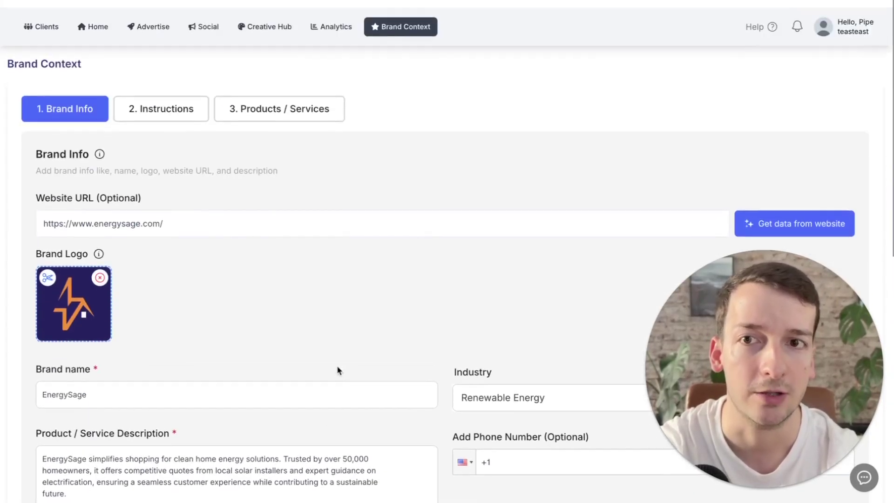
click(161, 98)
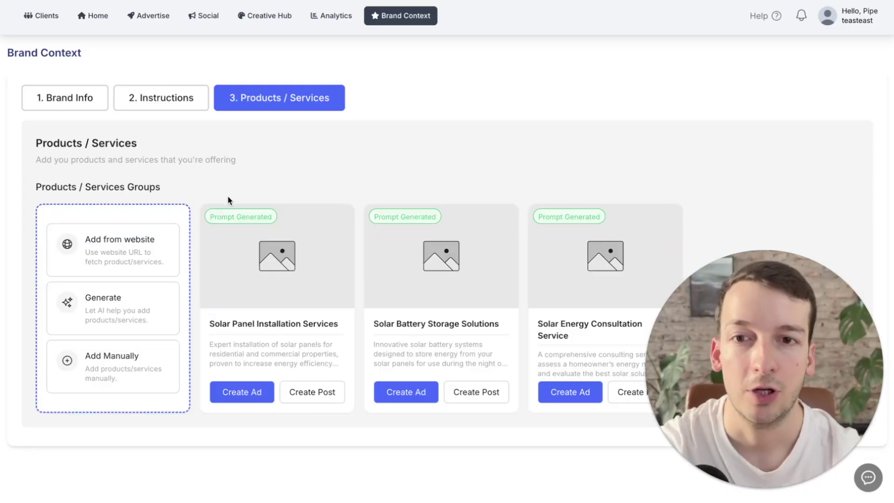
Step: Add the rooftop solar house image from the EnergySage home-solar page to Solar Panel Installation Services
click(341, 217)
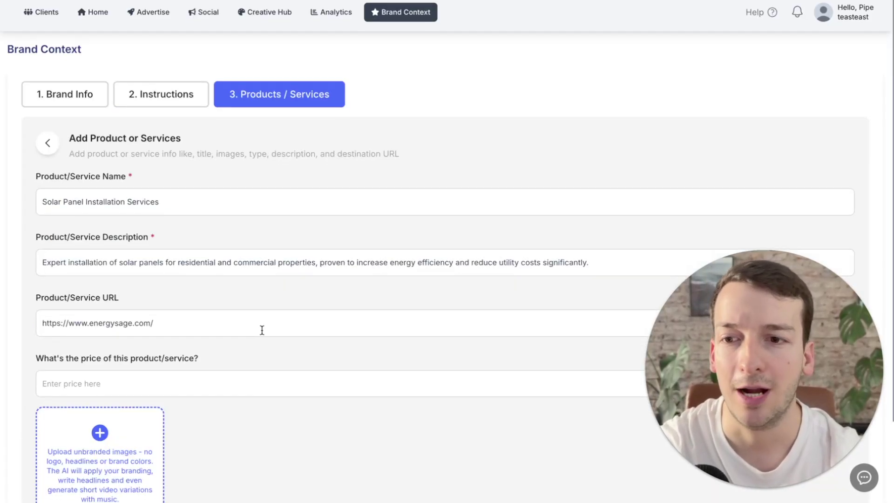
scroll(102, 345, down, 2)
click(102, 344)
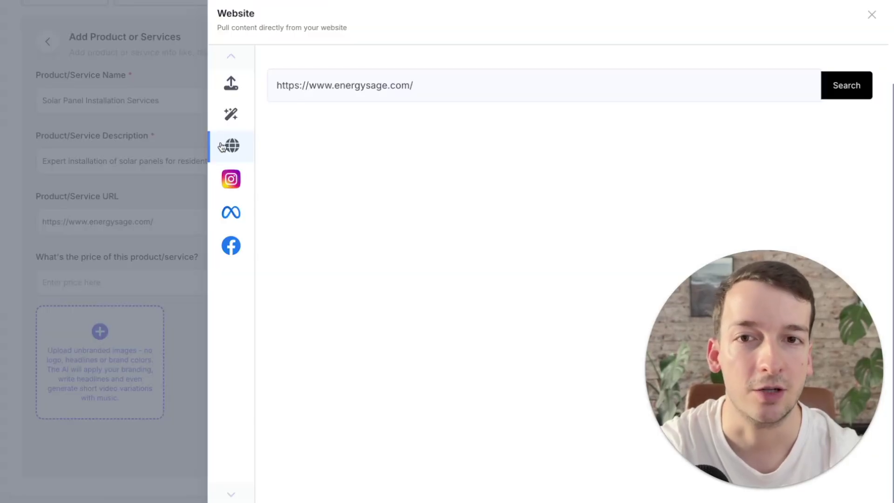
click(849, 87)
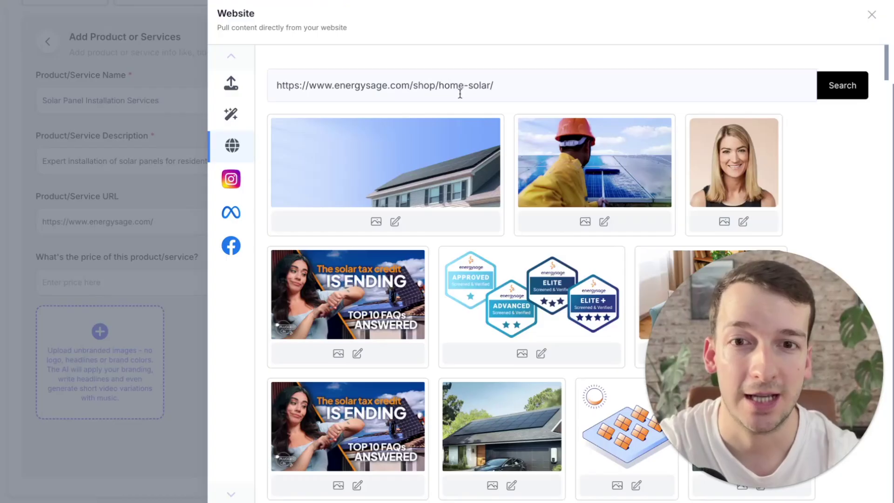
click(465, 153)
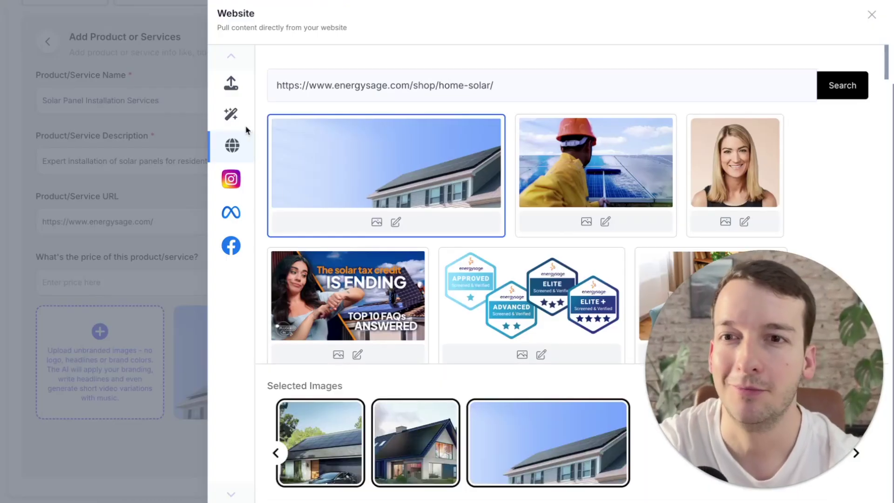
Step: Review the text-to-image and uploaded media sources, then start a new ad campaign
click(232, 117)
click(231, 83)
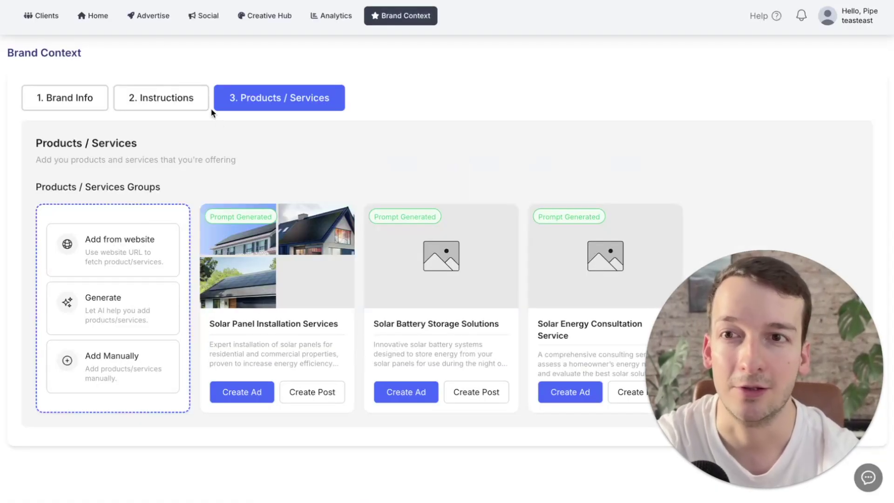
click(146, 23)
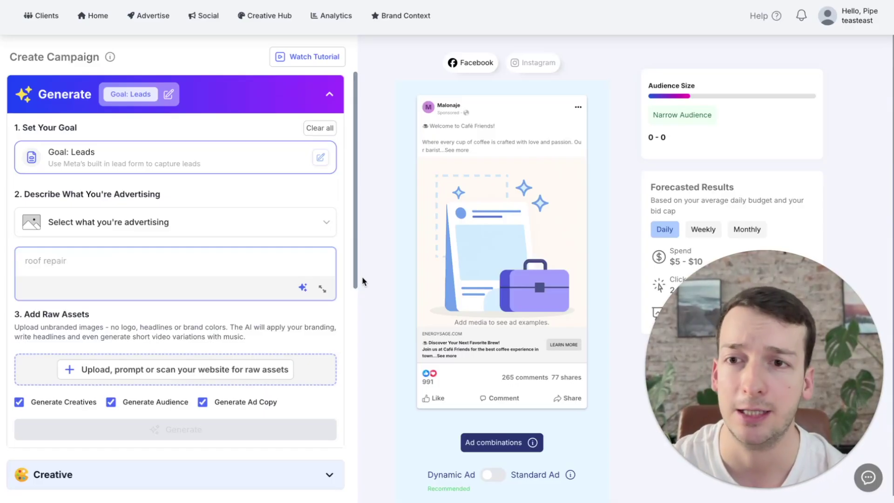
Step: Choose Quick Launch as what to advertise, save it as a product, and open the goal choices
click(172, 233)
click(119, 298)
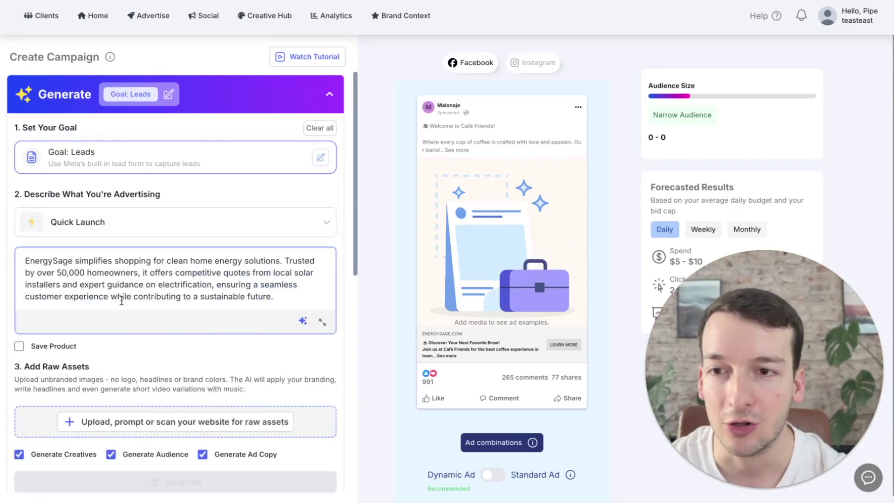
click(19, 348)
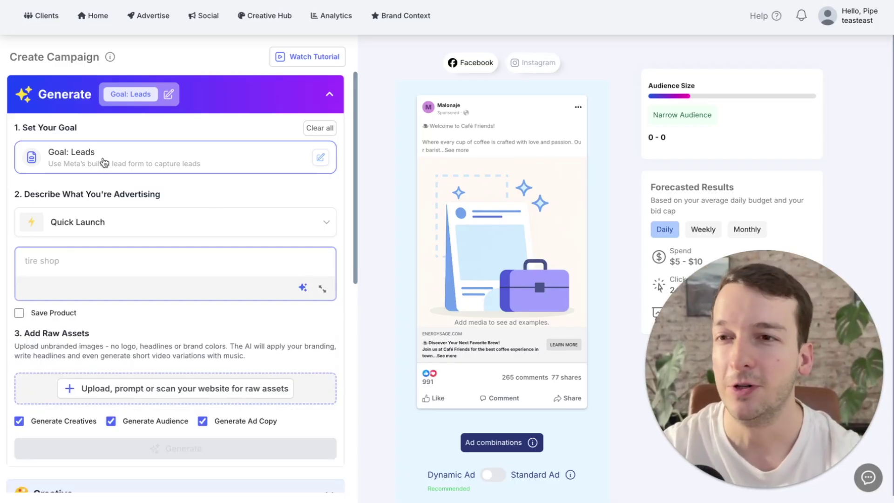
click(79, 159)
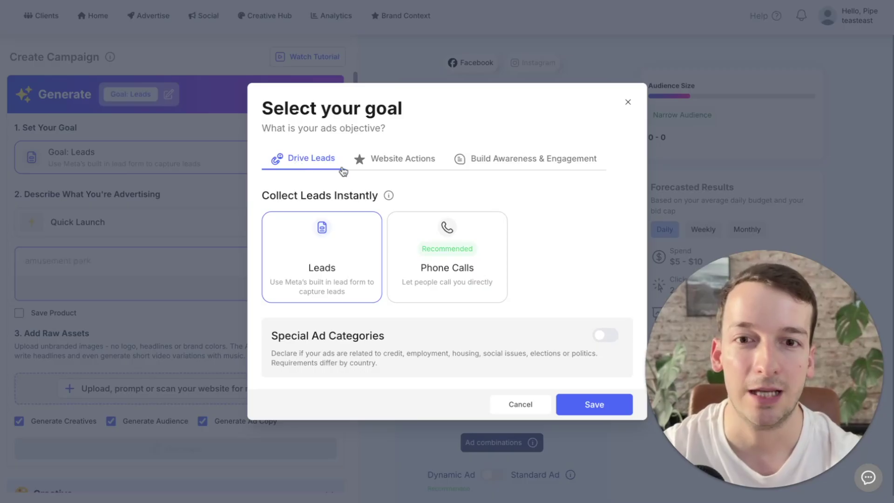
Step: Browse the Website Actions and Build Awareness objectives, save Leads as the goal, and open the product list
click(395, 161)
click(505, 122)
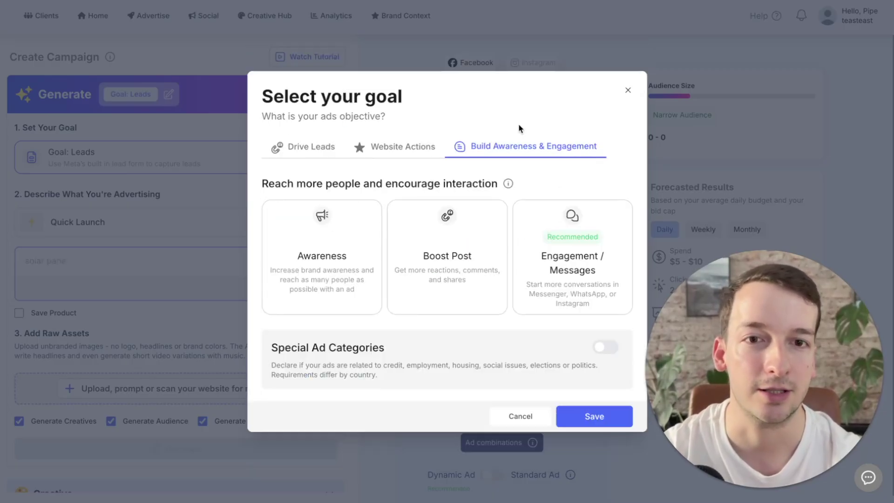
click(303, 146)
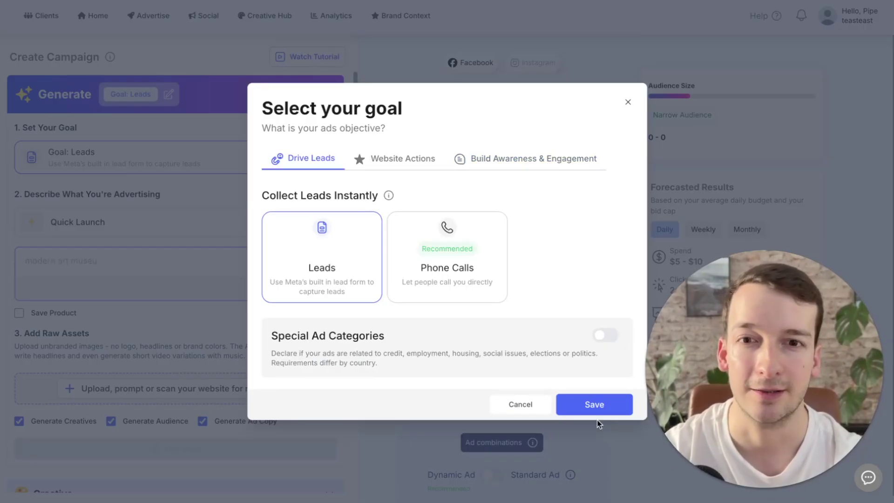
click(596, 405)
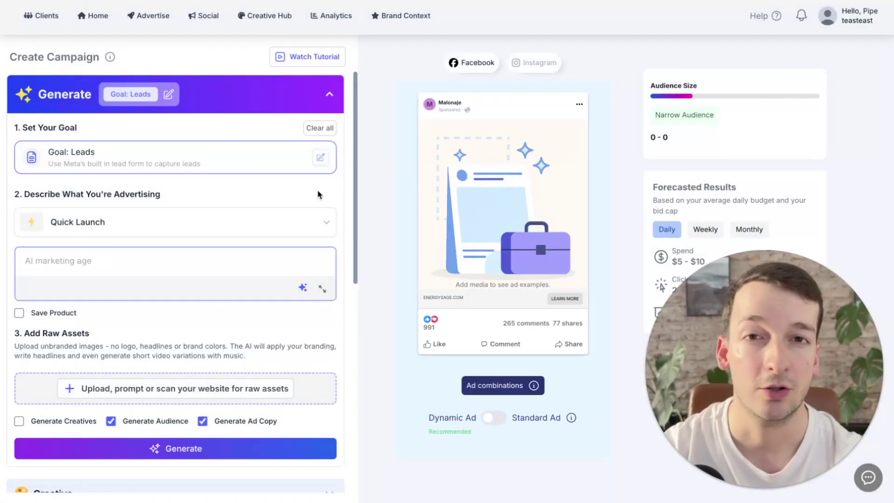
click(204, 228)
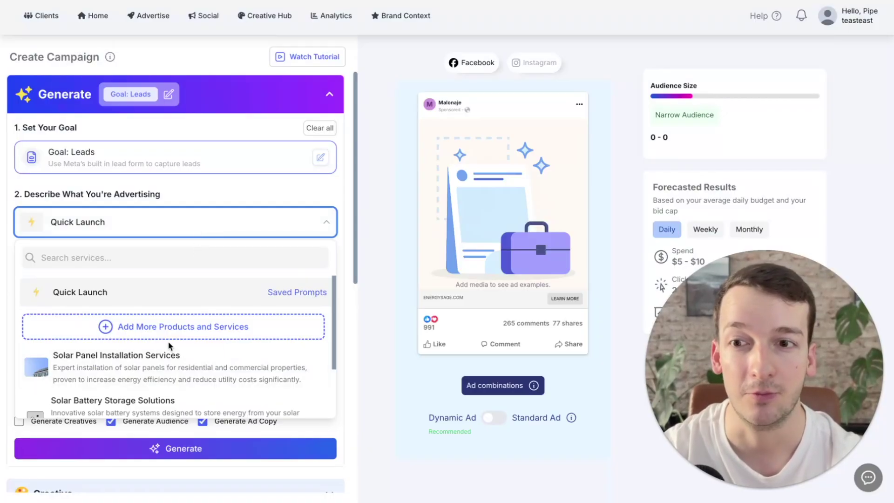
Step: Switch the advertised product from Quick Launch to the Solar Panel Installation Services group
click(85, 297)
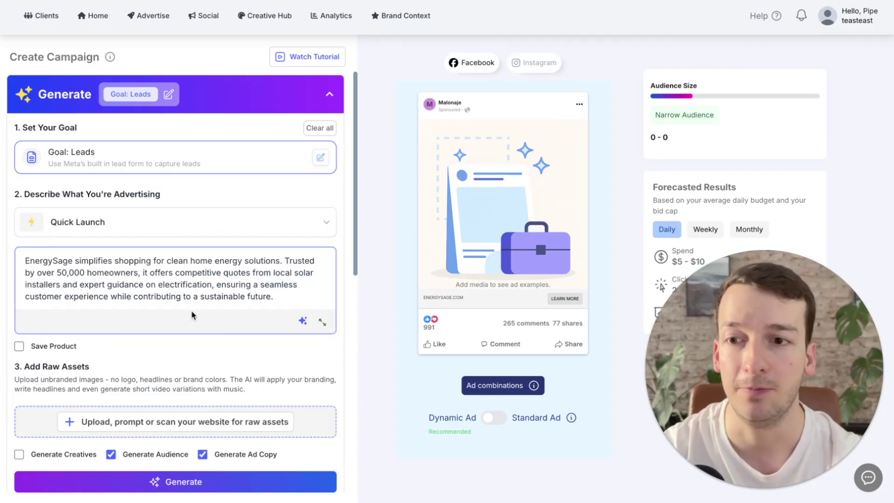
click(18, 347)
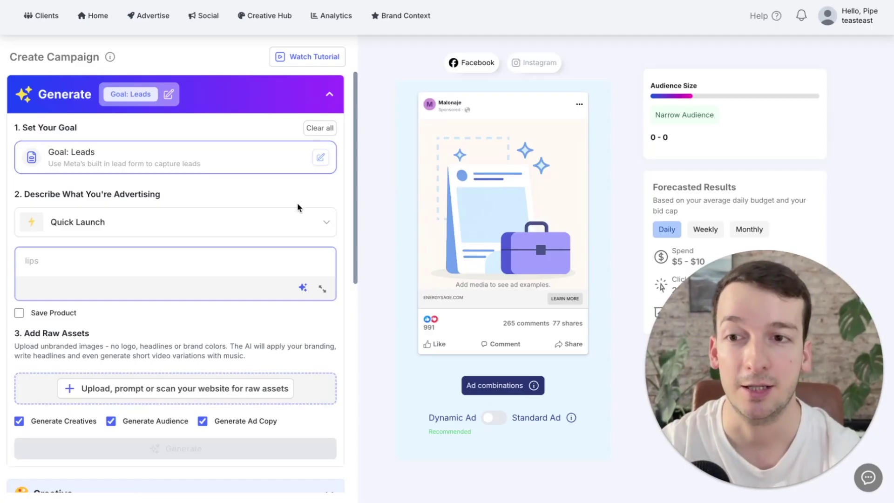
click(176, 230)
click(121, 370)
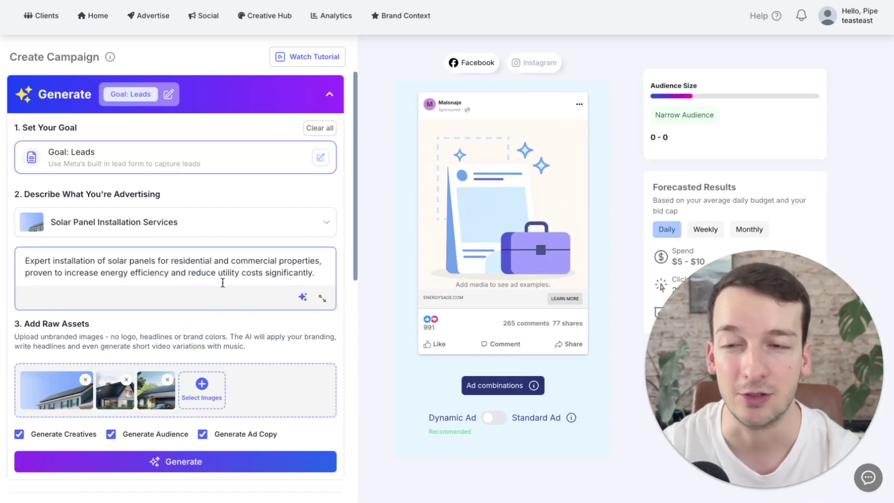
Step: In the AI rewrite options, add the '20% off first installation' promotional offer
click(303, 297)
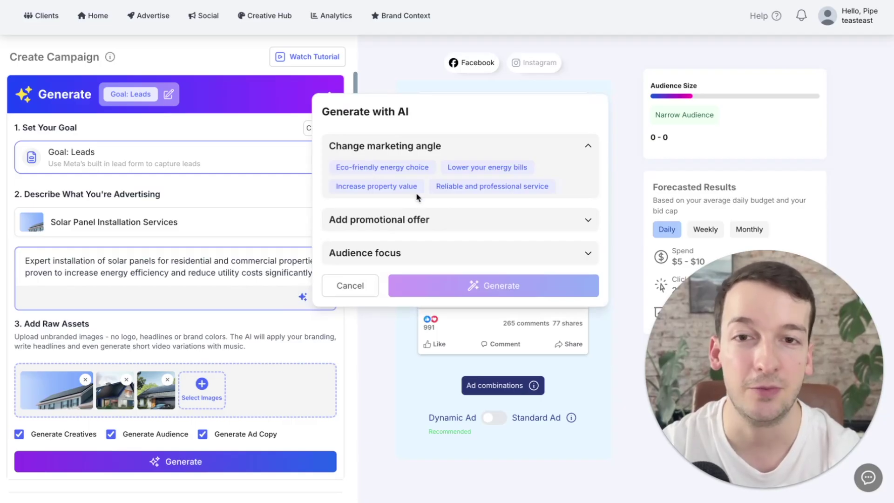
click(410, 221)
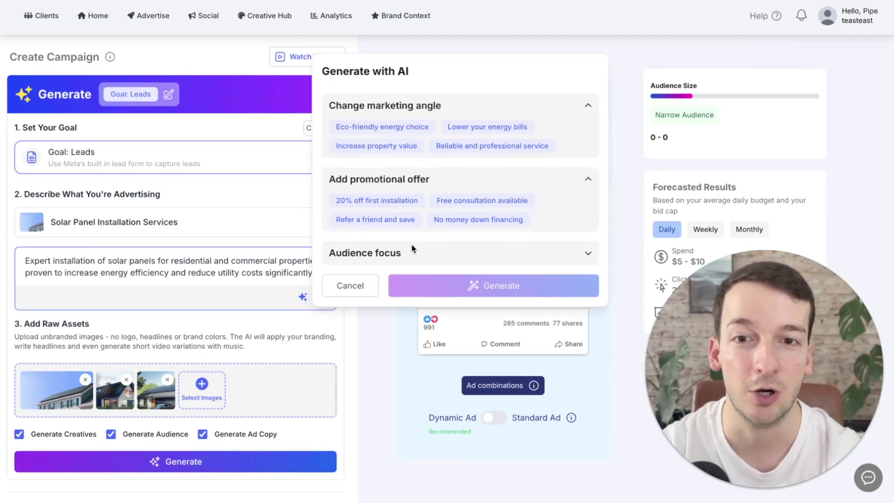
click(410, 256)
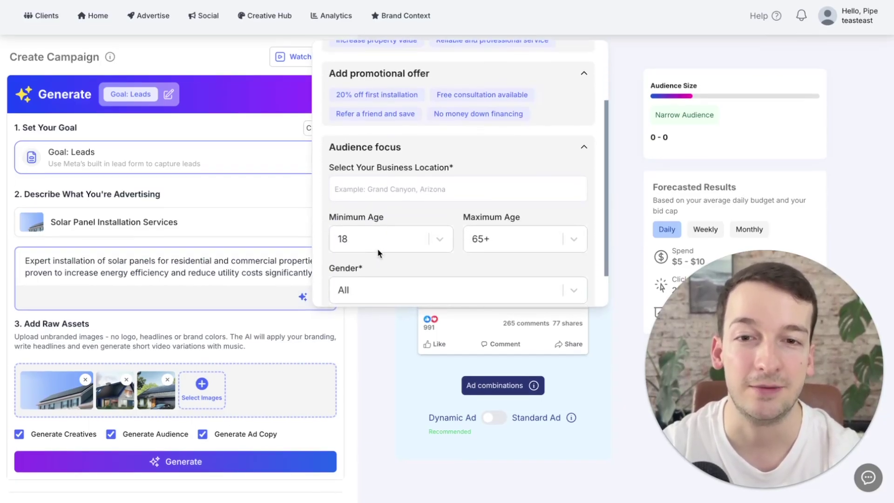
scroll(441, 219, up, 3)
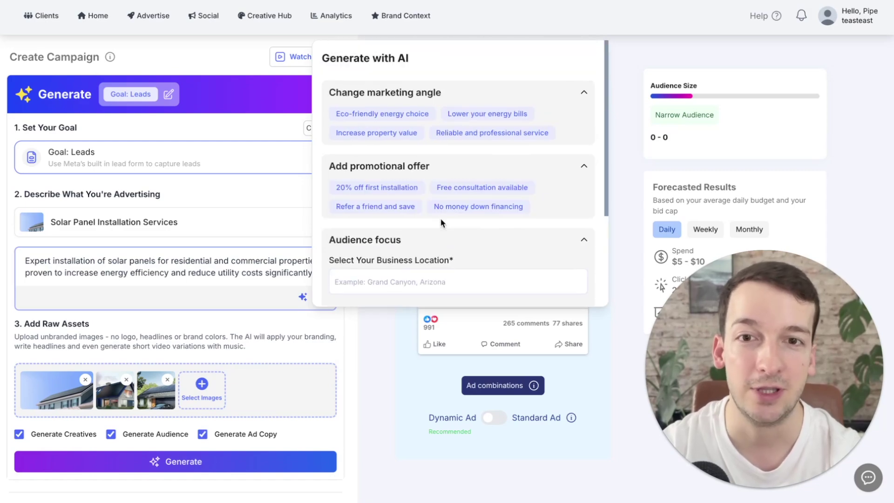
click(384, 191)
Step: Rewrite the description with the offer and generate the campaign's creatives, audience and ad copy
scroll(472, 229, down, 3)
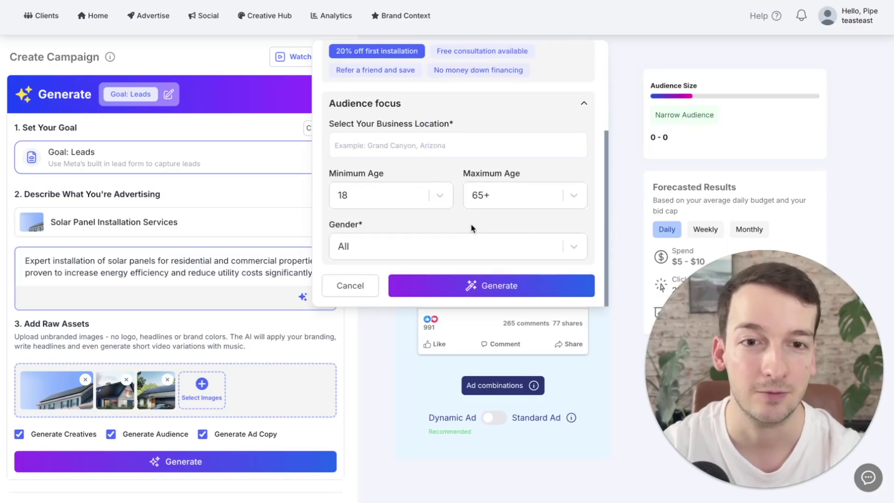
click(491, 286)
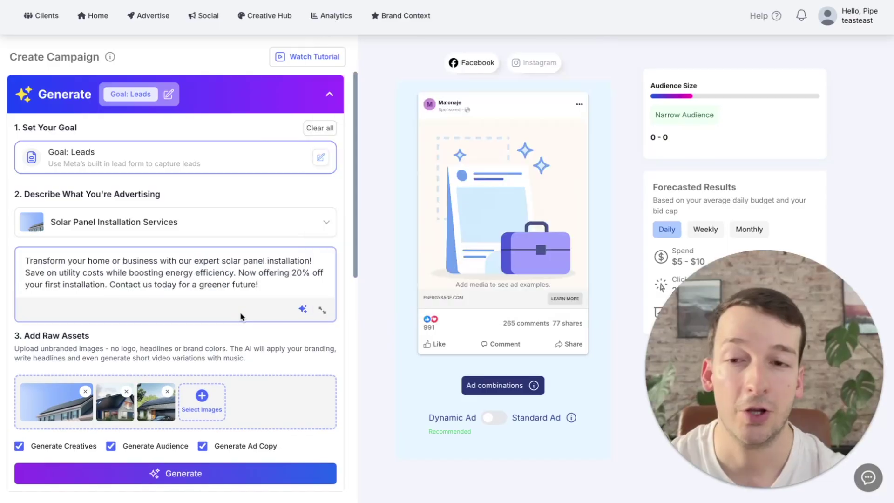
click(172, 473)
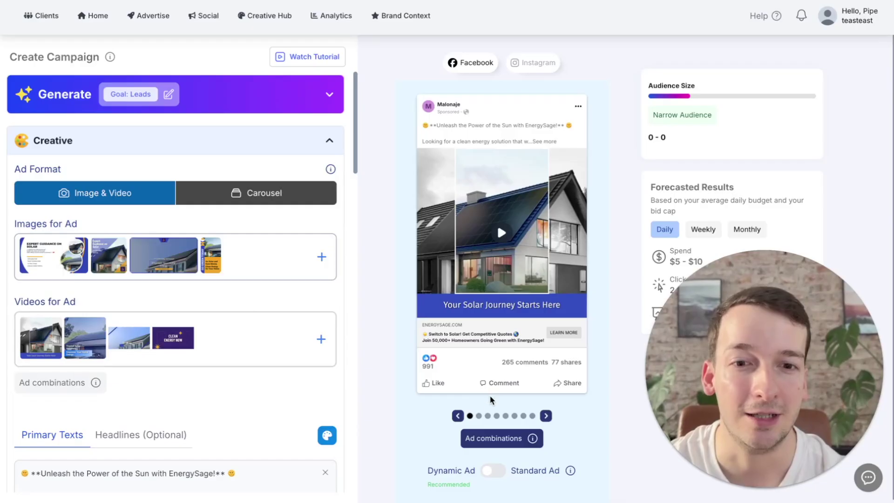
Step: Browse the grid of all generated ad combinations, then close it
click(481, 438)
scroll(482, 404, down, 7)
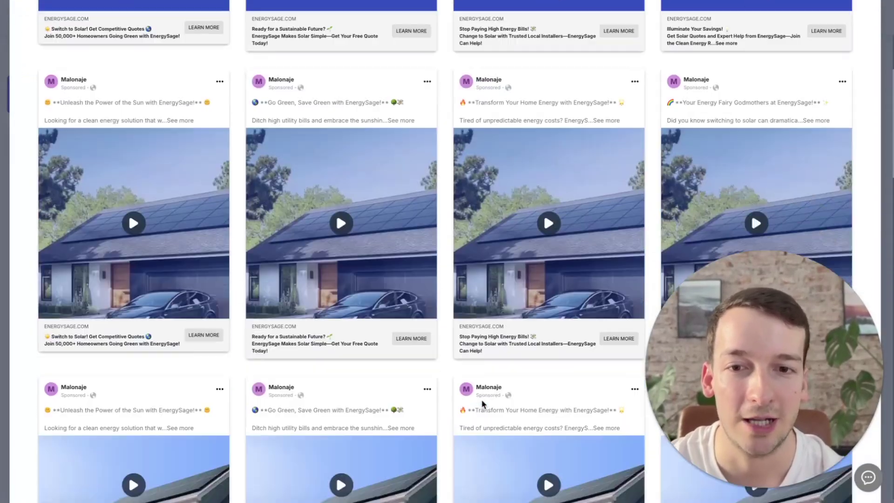
scroll(483, 403, down, 20)
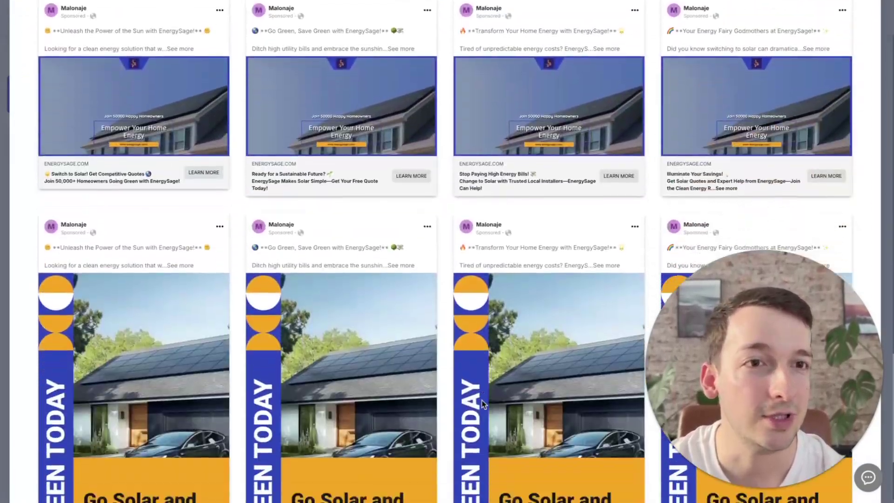
scroll(482, 403, down, 5)
key(Escape)
Step: Review the generated texts and targeting, then expand the Budget section showing 10 USD per day
scroll(252, 337, down, 5)
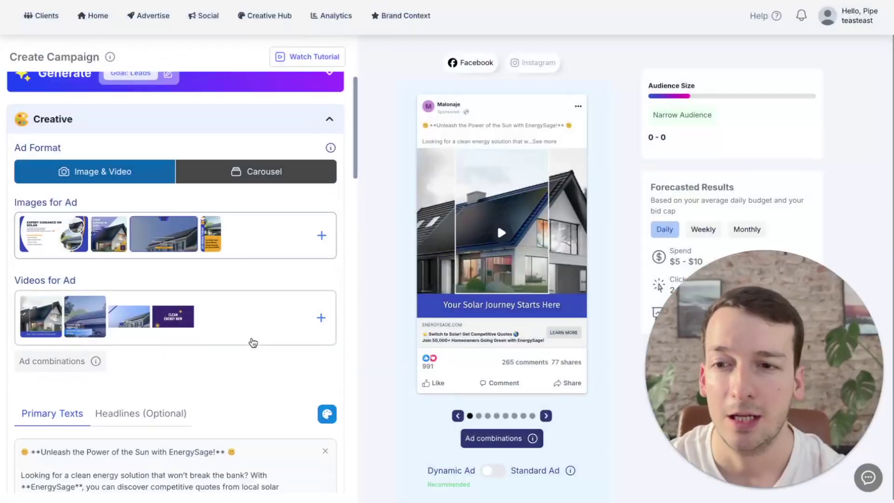
scroll(252, 337, down, 15)
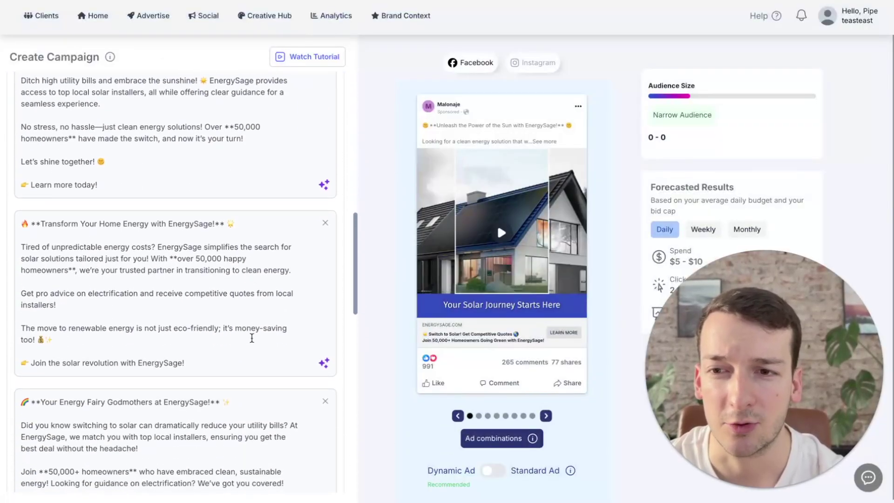
scroll(251, 341, down, 4)
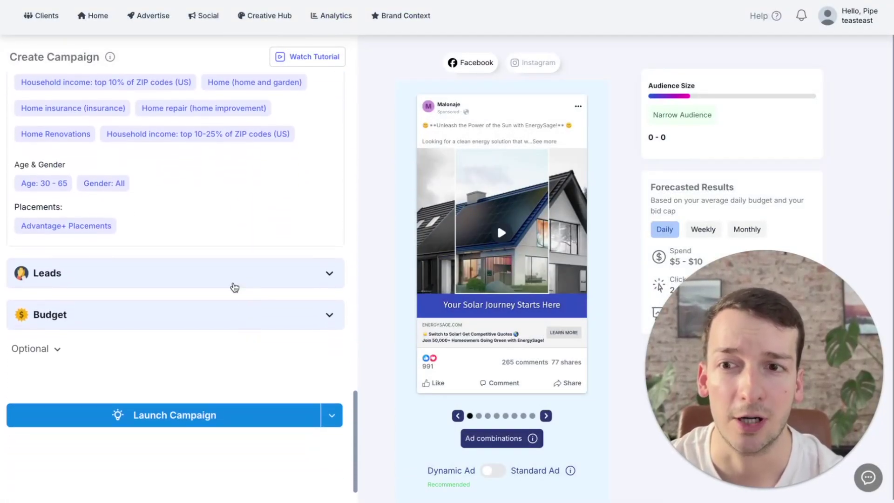
scroll(233, 287, up, 3)
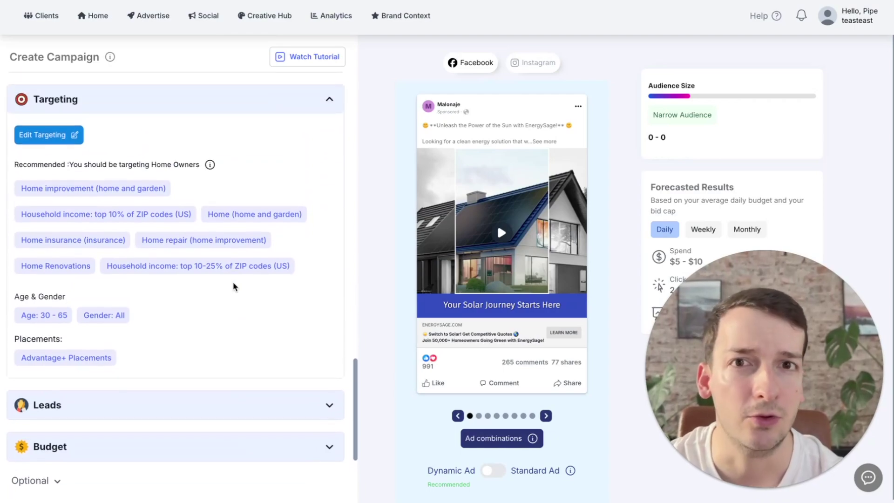
click(157, 453)
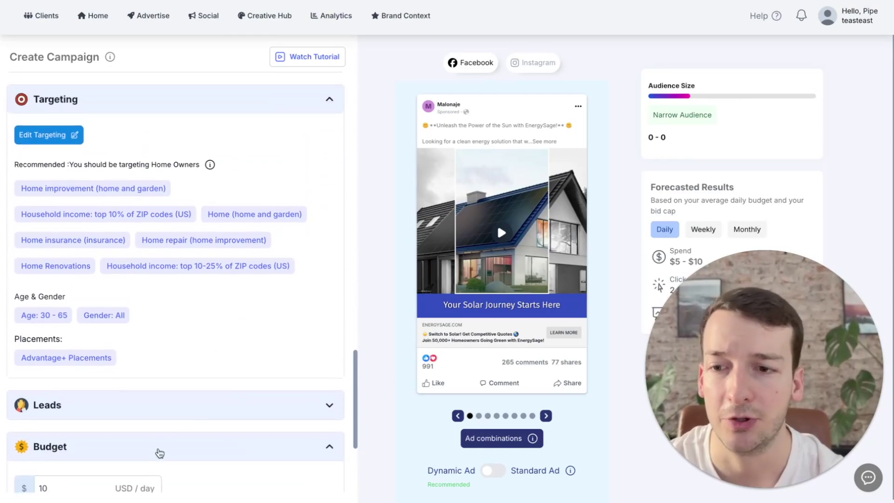
scroll(165, 455, down, 3)
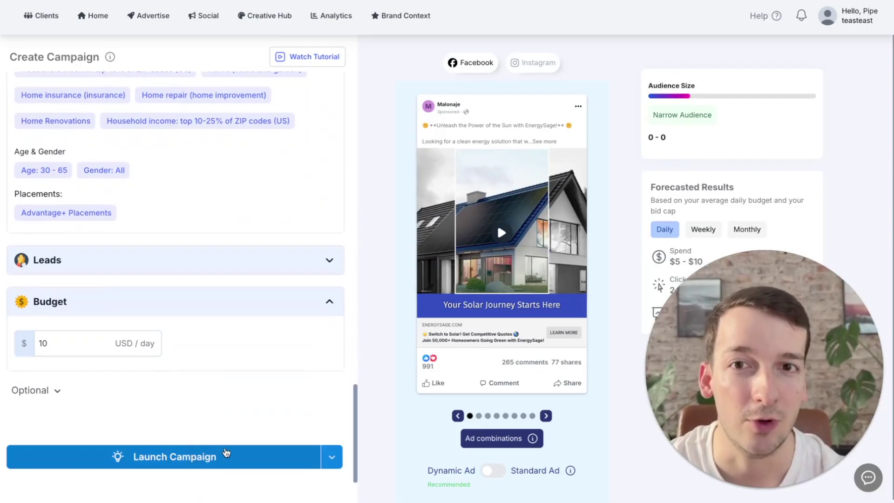
scroll(243, 217, up, 15)
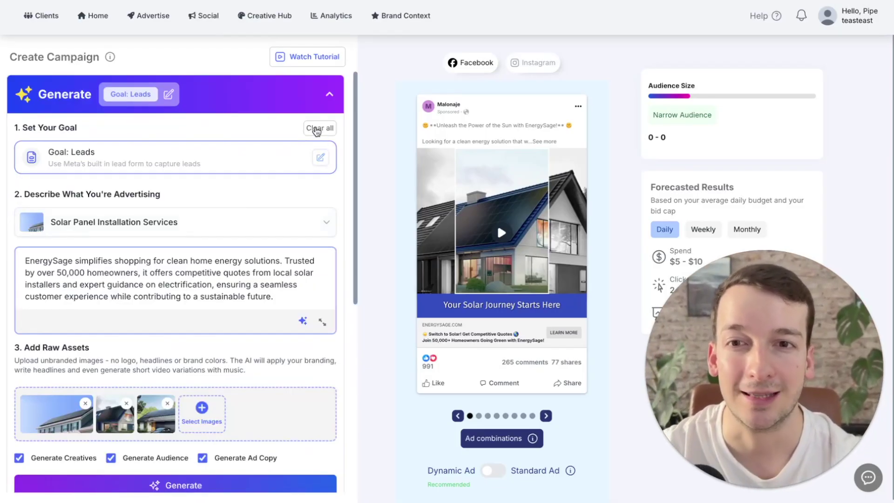
click(324, 134)
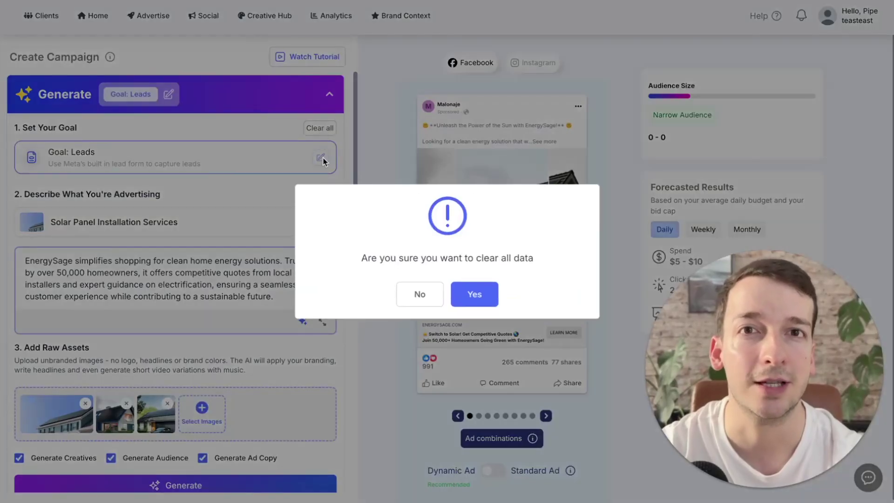
click(182, 197)
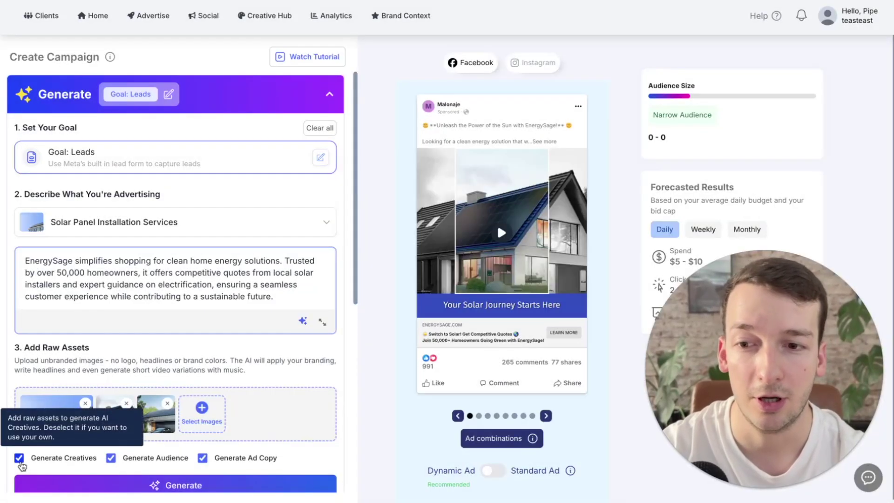